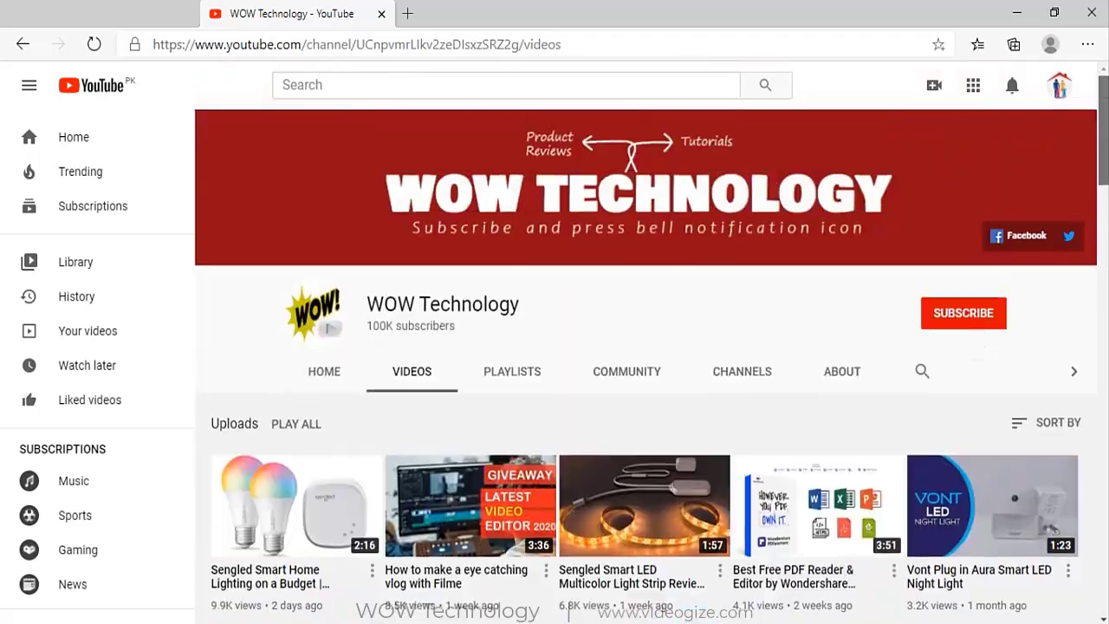
- Subscribe to the WOW Technology channel and turn on its notifications
{"action": "left_click", "coordinate": [991, 323]}
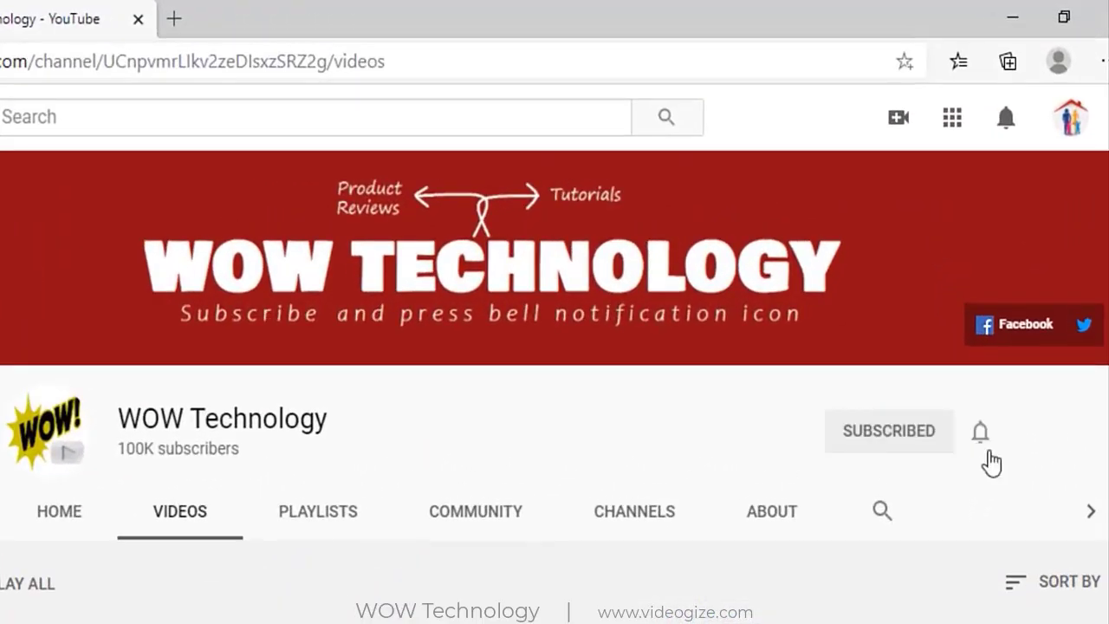
{"action": "left_click", "coordinate": [984, 441]}
{"action": "left_click", "coordinate": [985, 496]}
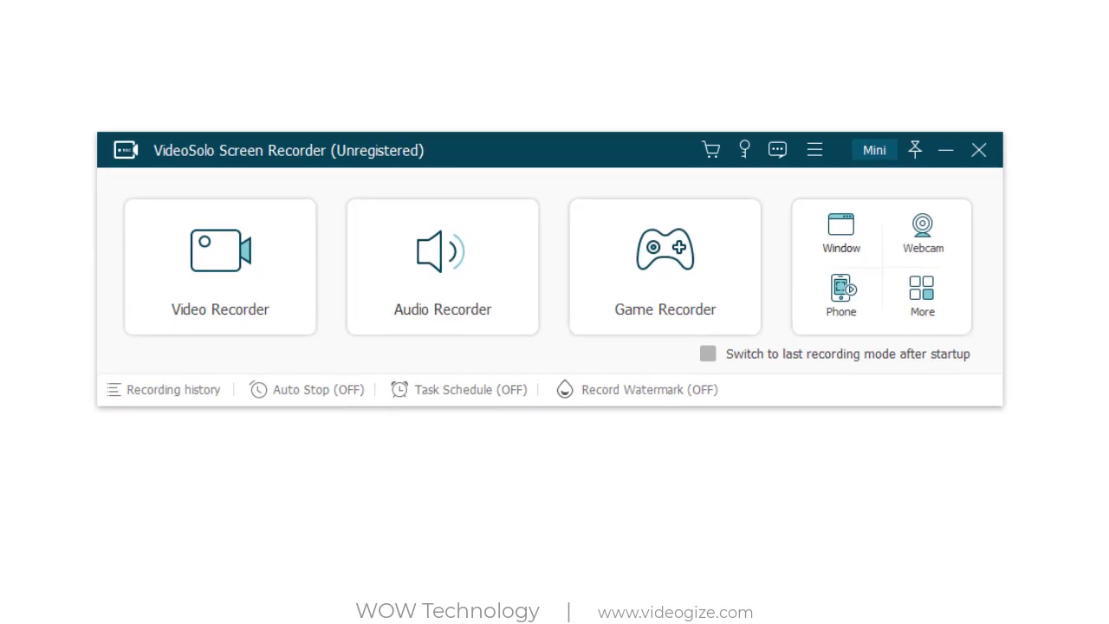
- Register VideoSolo Screen Recorder by entering the purchase e-mail address and the registration code, and activate it
{"action": "left_click", "coordinate": [806, 151]}
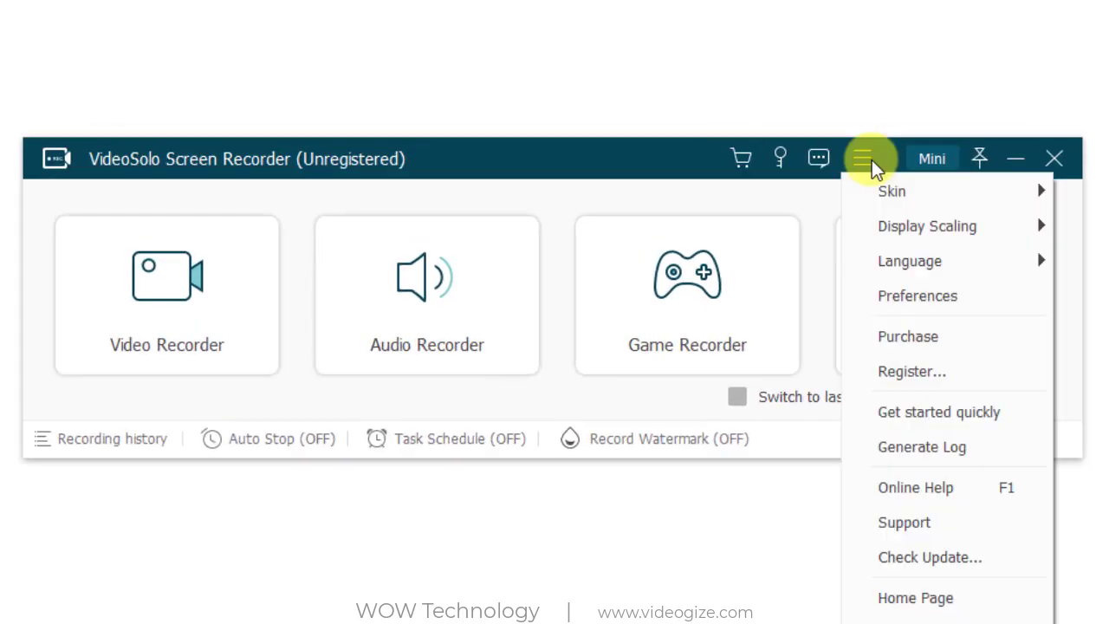
{"action": "left_click", "coordinate": [964, 379]}
{"action": "left_click", "coordinate": [660, 258]}
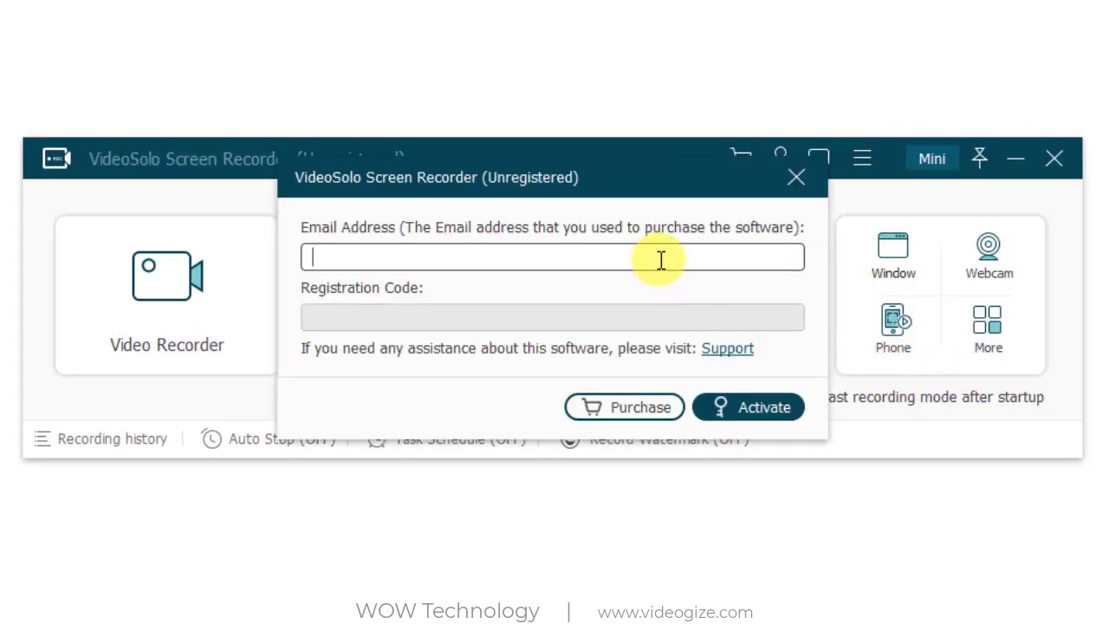
{"action": "type", "text": "[blurred email address]"}
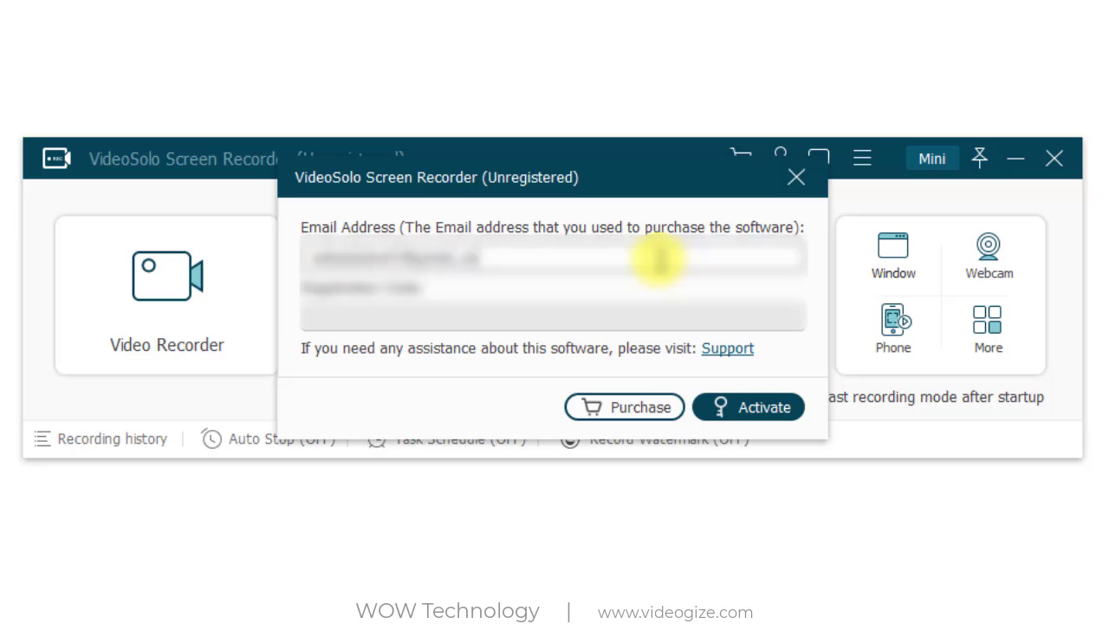
{"action": "key", "text": "Tab"}
{"action": "key", "text": "ctrl+v"}
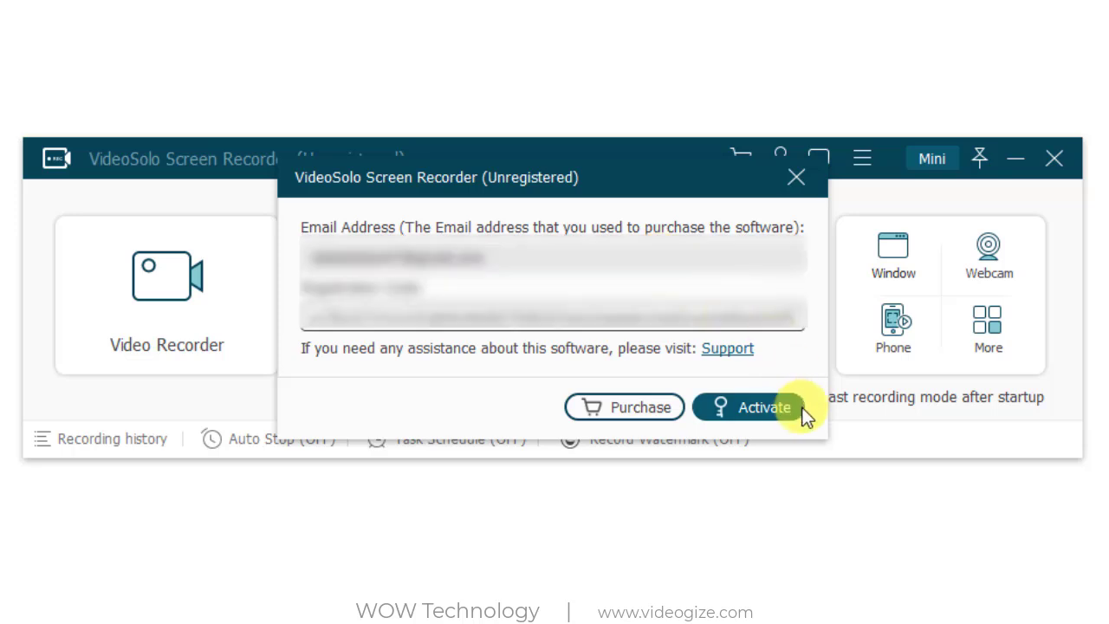
{"action": "left_click", "coordinate": [793, 410]}
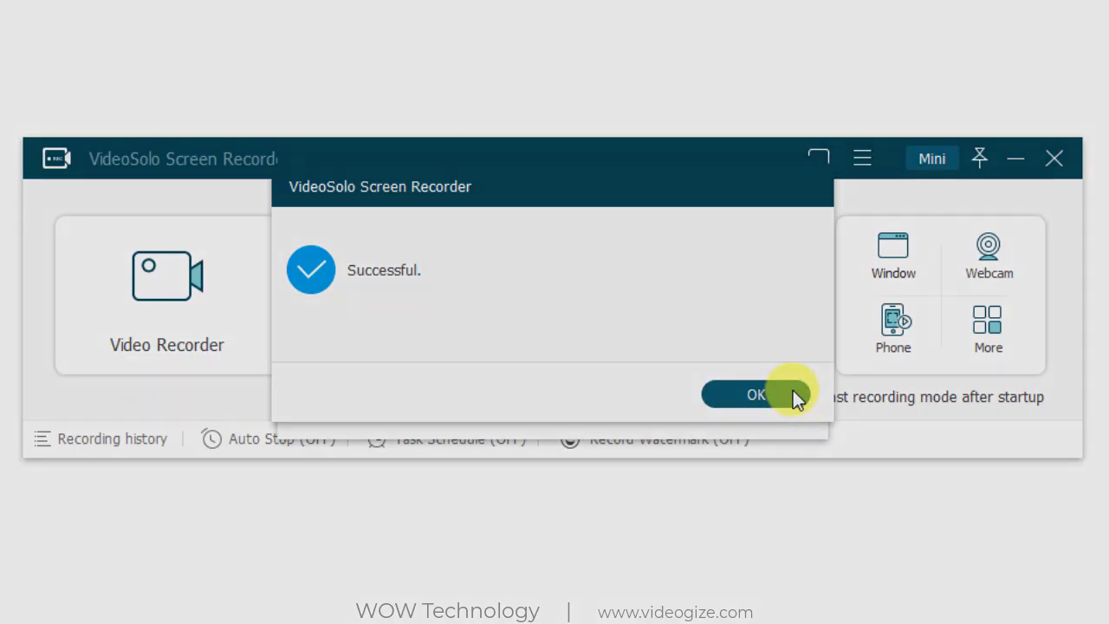
{"action": "left_click", "coordinate": [792, 391]}
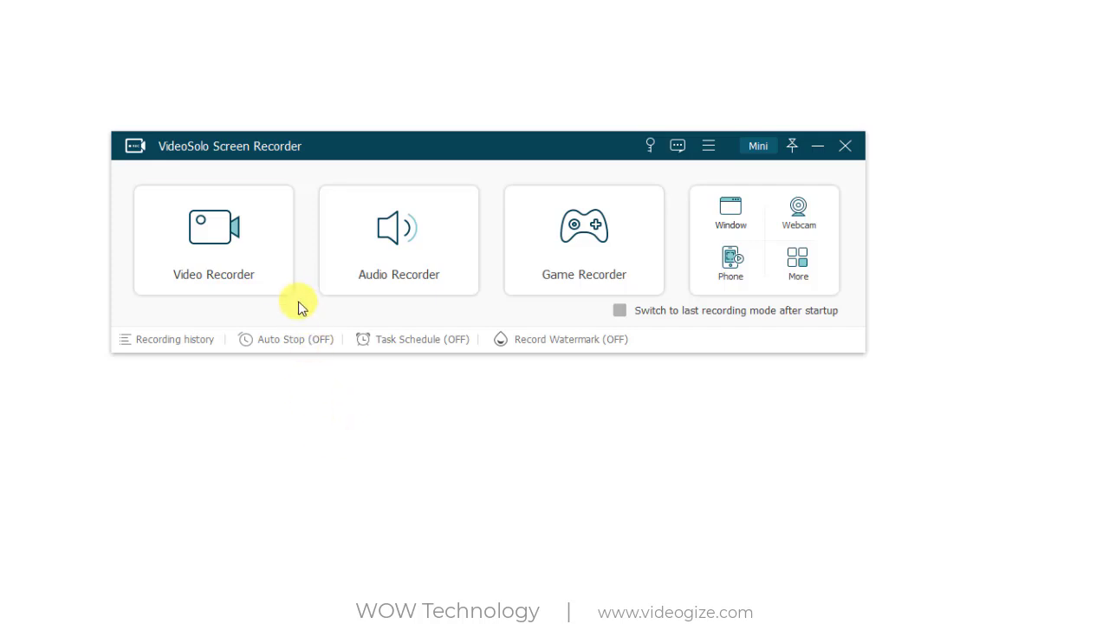
- Open the Video Recorder and try the full-screen and custom 854x480 (480p) recording areas
{"action": "left_click", "coordinate": [282, 285]}
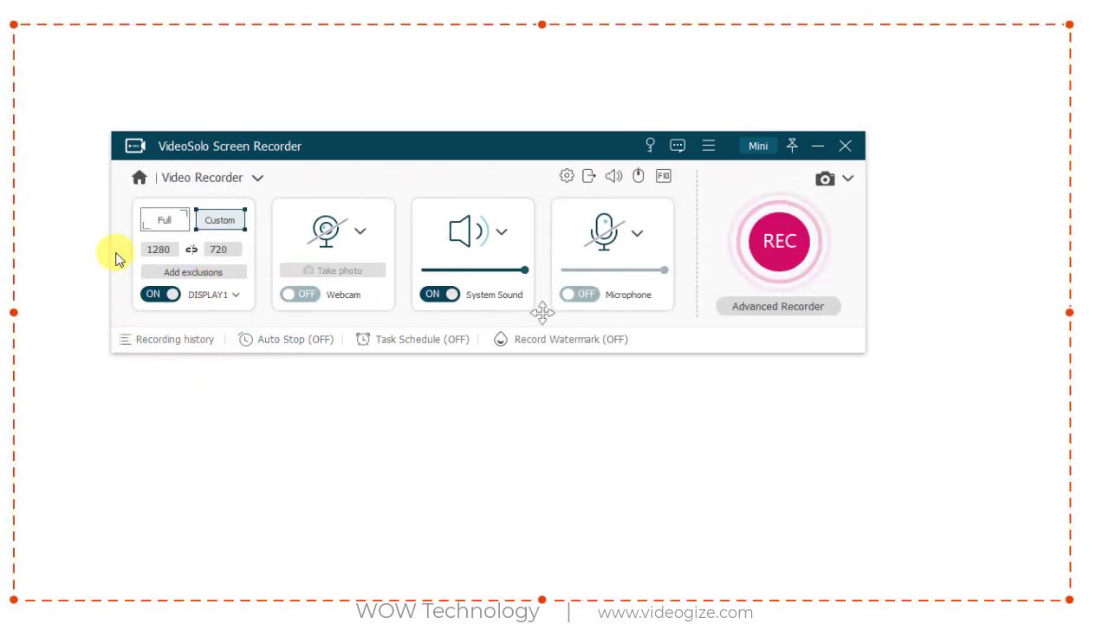
{"action": "left_click", "coordinate": [176, 228]}
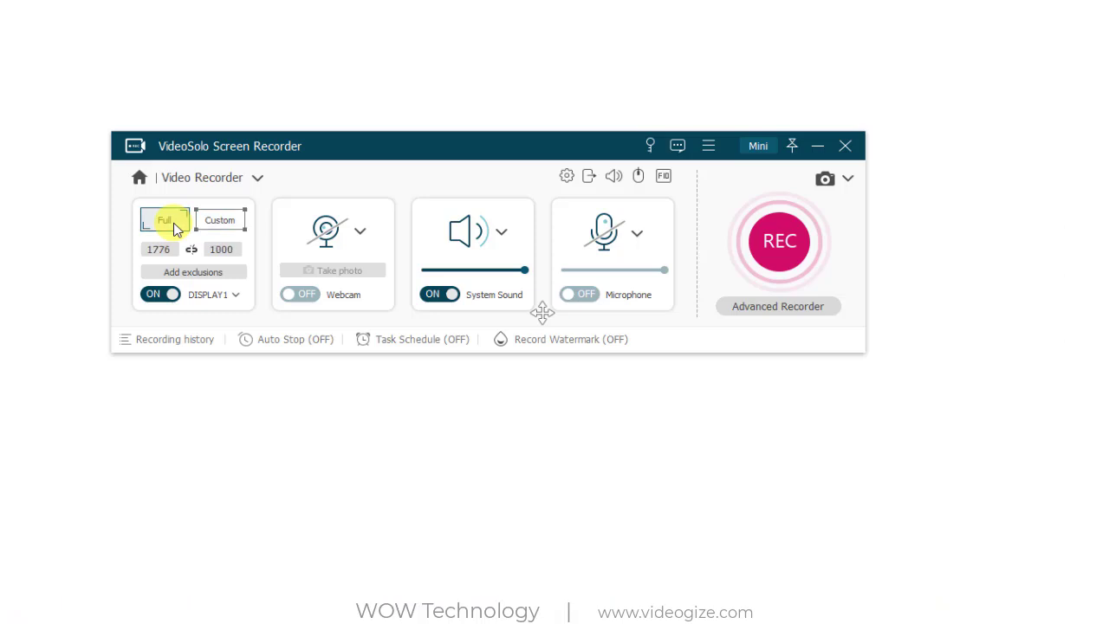
{"action": "left_click", "coordinate": [208, 227]}
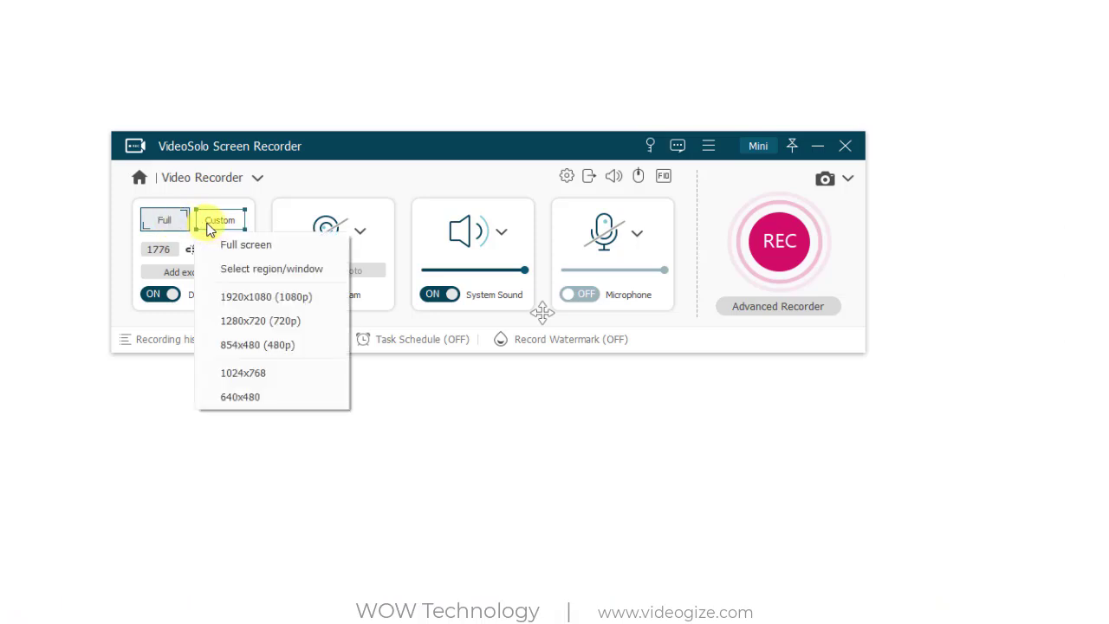
{"action": "left_click", "coordinate": [231, 344]}
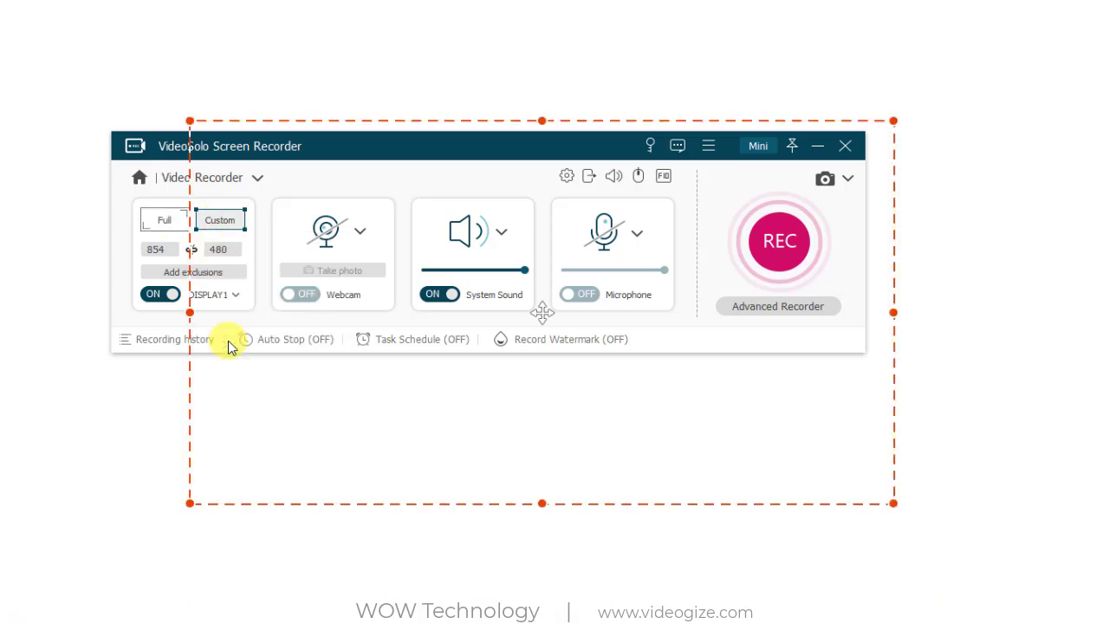
- Set the custom recording area to 1280x720 (720p) and adjust the system sound volume slider
{"action": "left_click", "coordinate": [232, 225]}
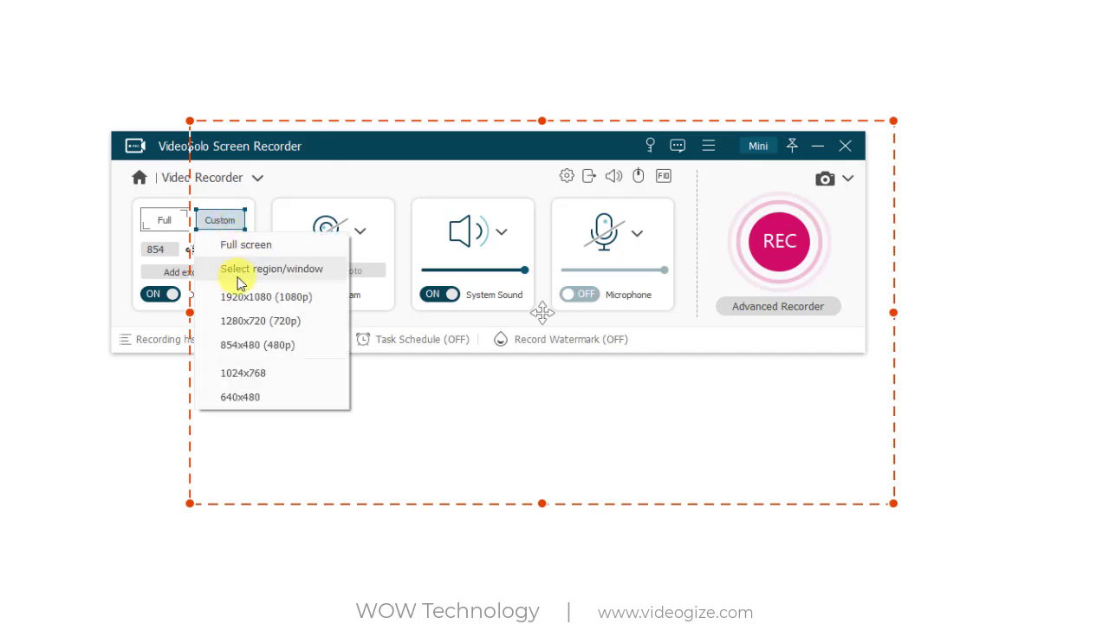
{"action": "left_click", "coordinate": [227, 321]}
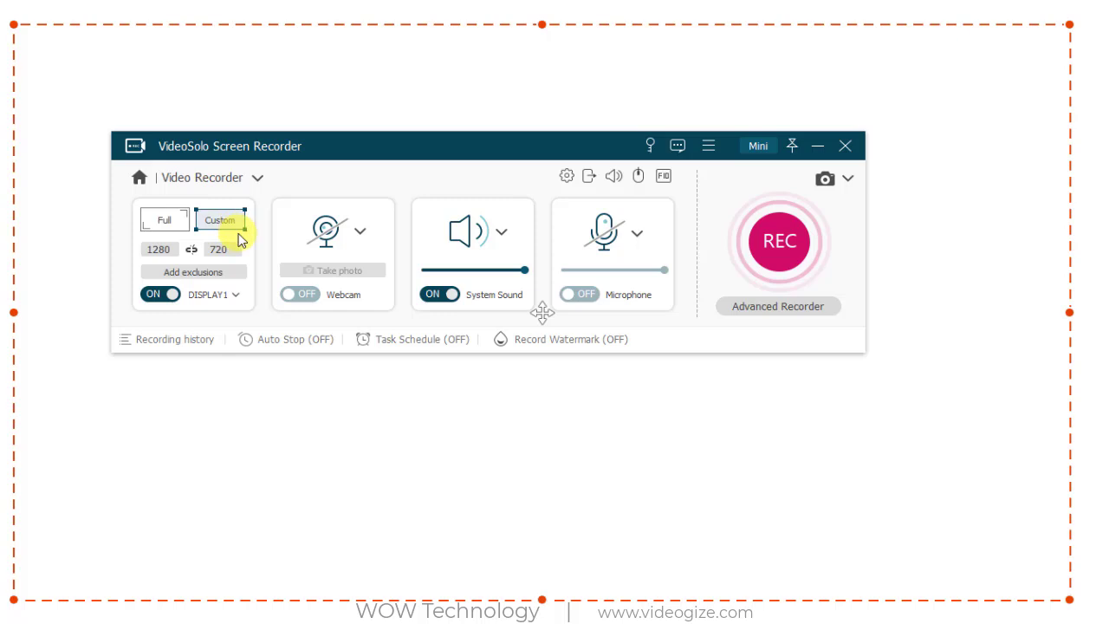
{"action": "left_click", "coordinate": [237, 230]}
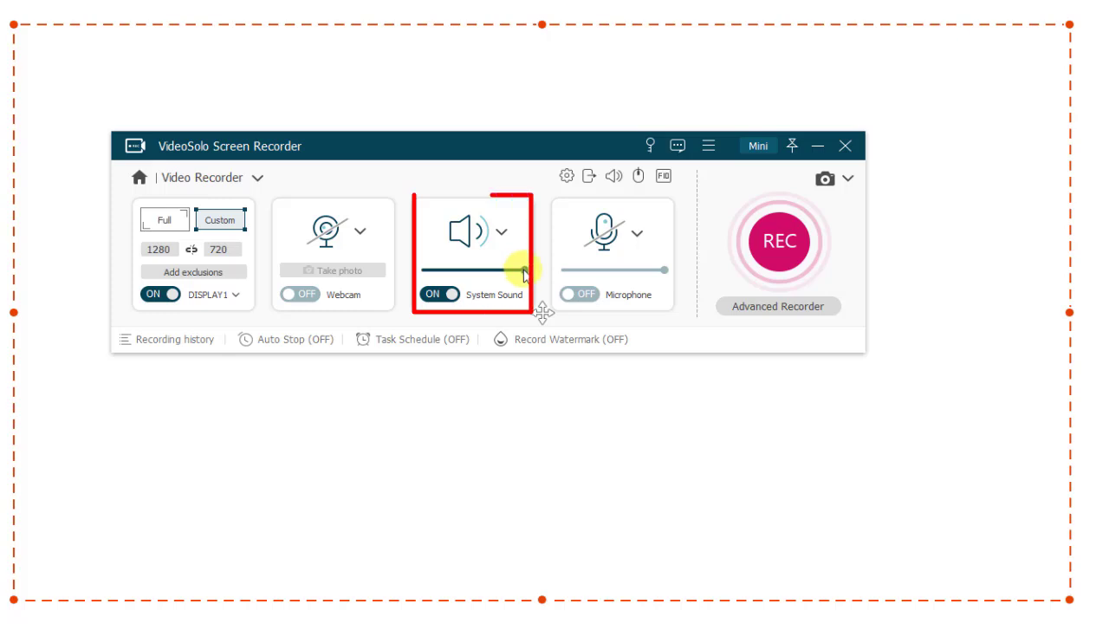
{"action": "mouse_move", "coordinate": [524, 274]}
{"action": "left_mouse_down"}
{"action": "mouse_move", "coordinate": [442, 275]}
{"action": "mouse_move", "coordinate": [531, 279]}
{"action": "left_mouse_up"}
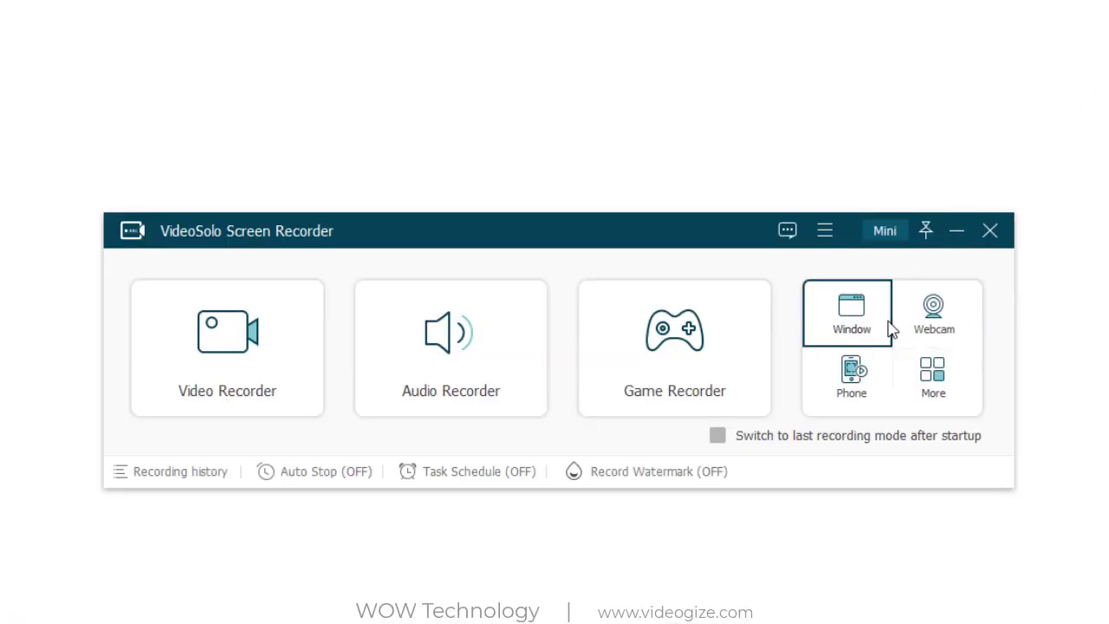
- Start window recording mode and choose the Zoom window as the recording target
{"action": "left_click", "coordinate": [885, 345]}
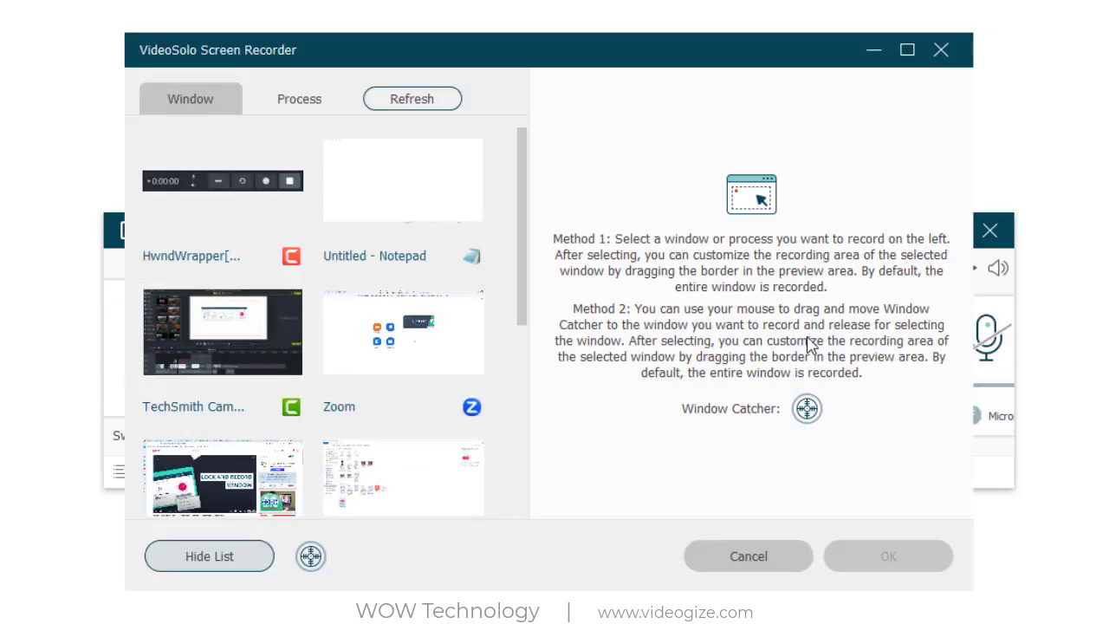
{"action": "mouse_move", "coordinate": [526, 234]}
{"action": "left_mouse_down"}
{"action": "mouse_move", "coordinate": [527, 425]}
{"action": "mouse_move", "coordinate": [530, 219]}
{"action": "left_mouse_up"}
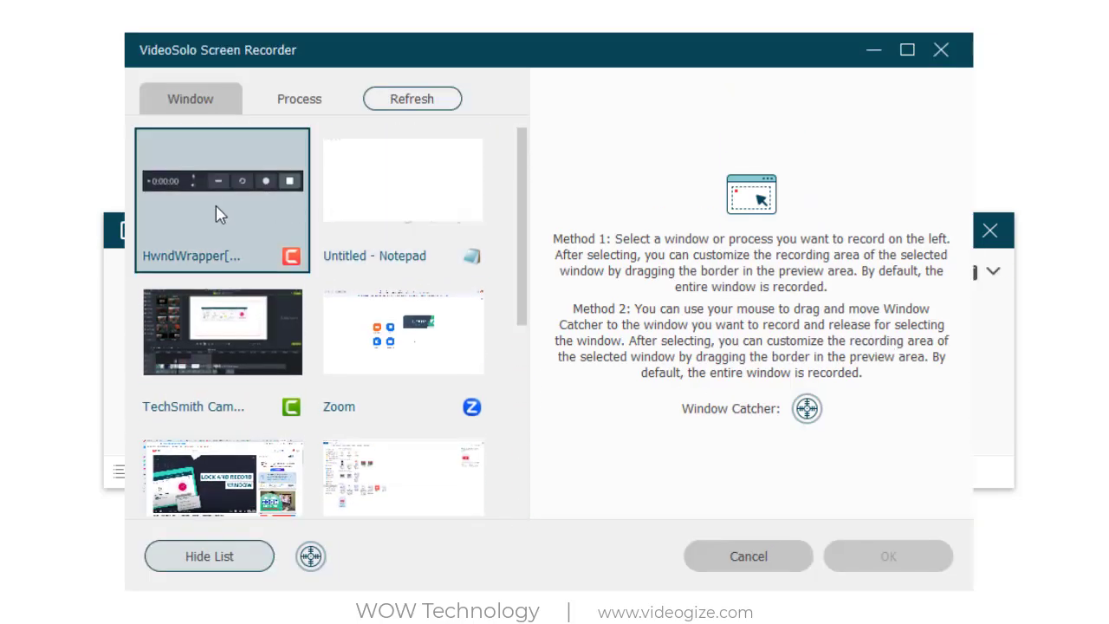
{"action": "left_click", "coordinate": [460, 351]}
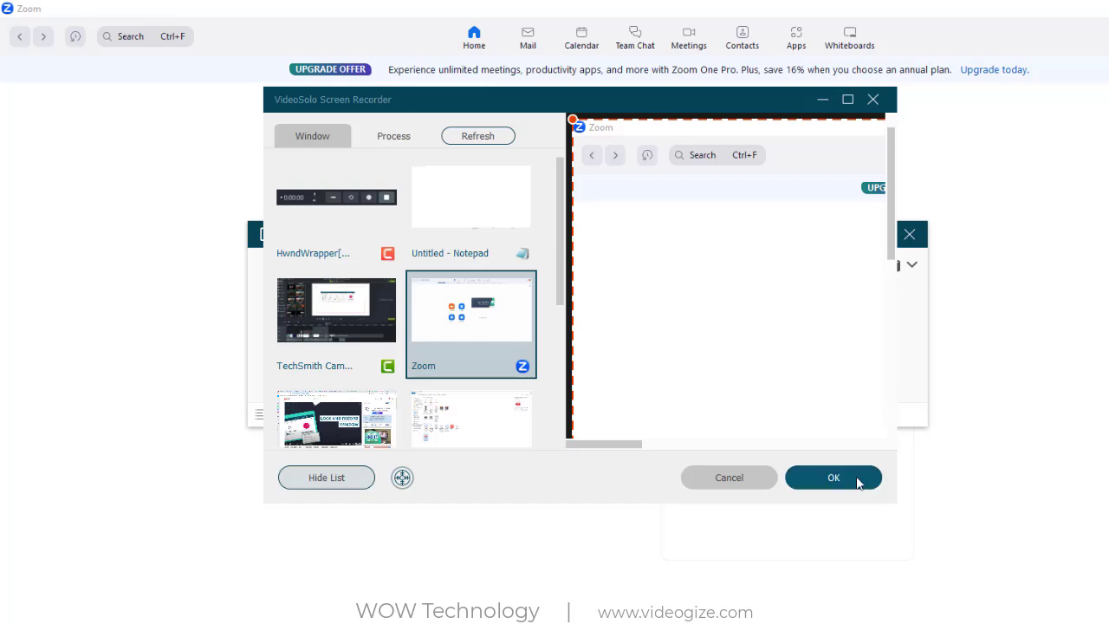
{"action": "left_click", "coordinate": [857, 481]}
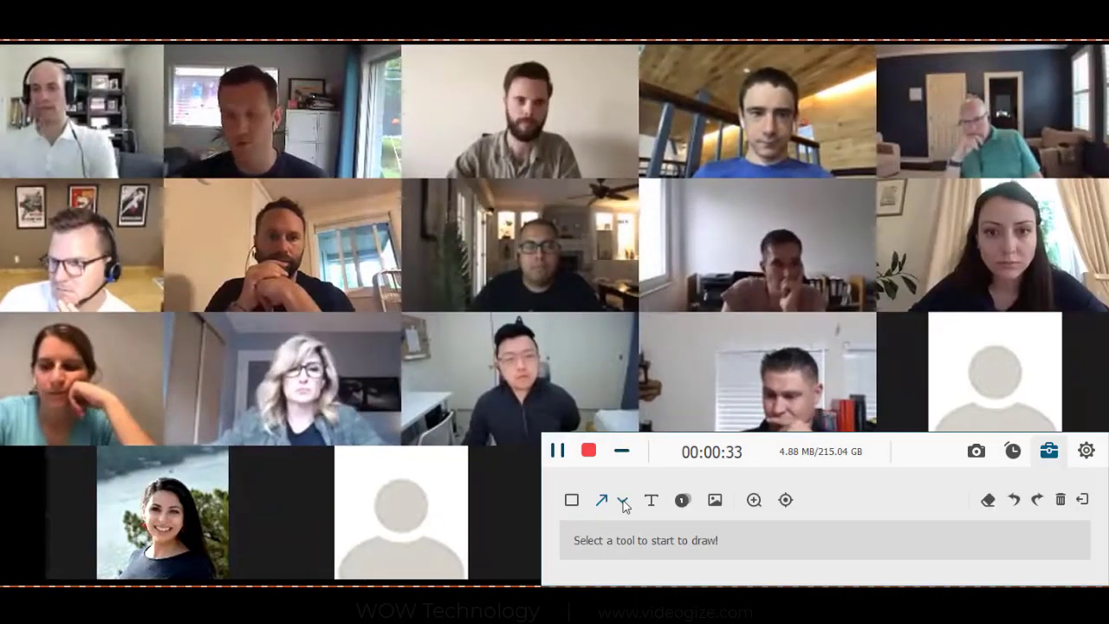
- Draw a red ellipse annotation around the second participant in the second row of the meeting
{"action": "left_click", "coordinate": [624, 502]}
{"action": "left_click", "coordinate": [629, 559]}
{"action": "left_click_drag", "start_coordinate": [164, 170], "coordinate": [392, 334]}
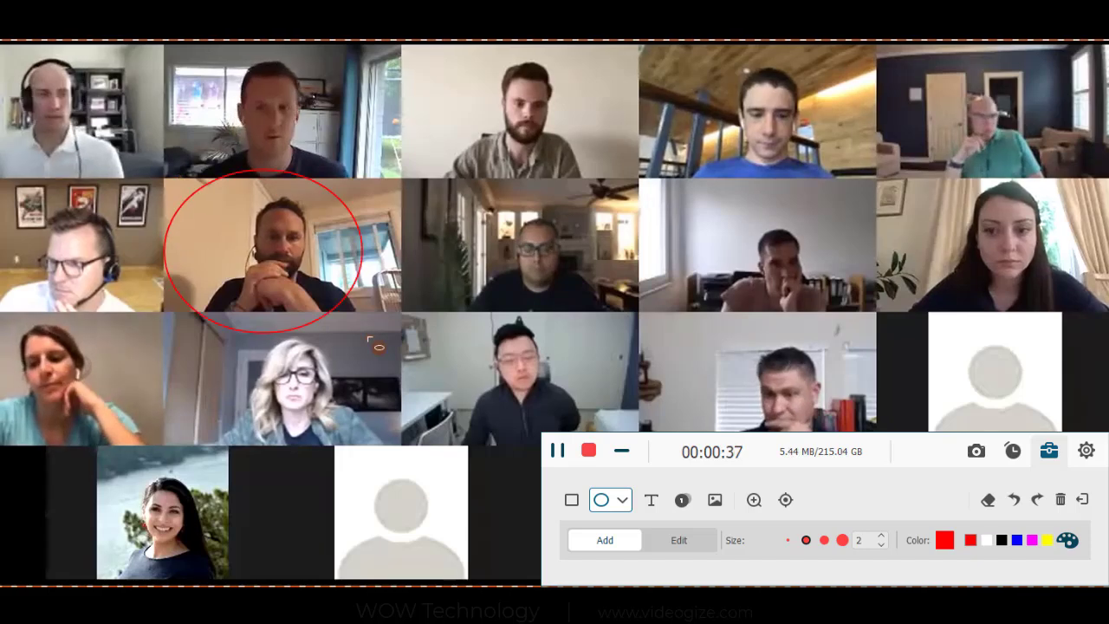
- Draw a red arrow annotation of size 4 pointing to the participant in the green shirt
{"action": "left_click", "coordinate": [623, 501]}
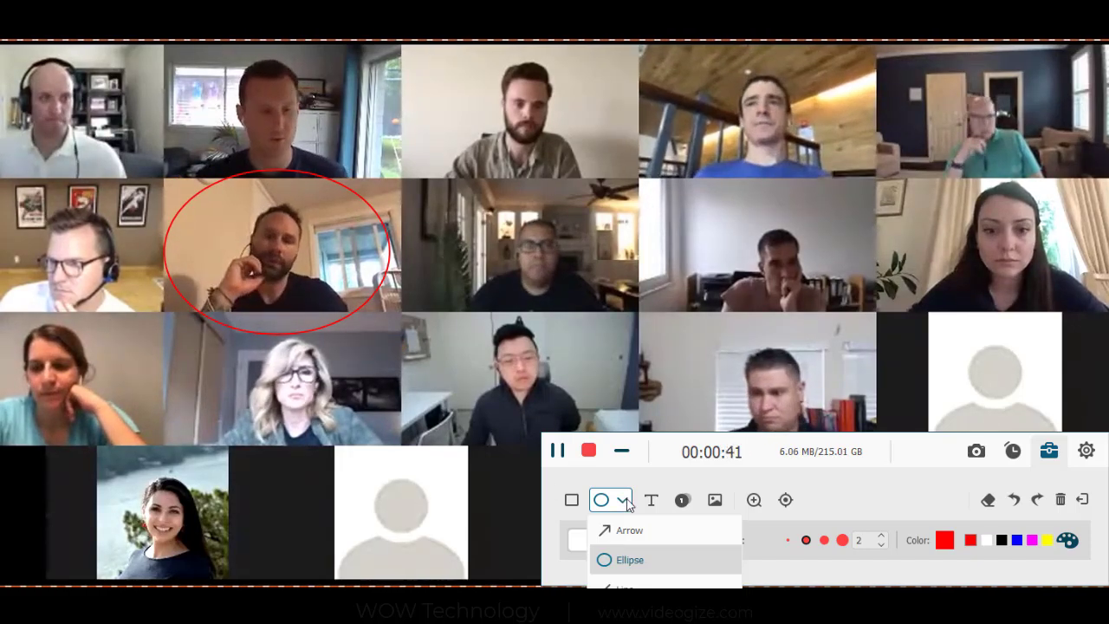
{"action": "left_click", "coordinate": [625, 530]}
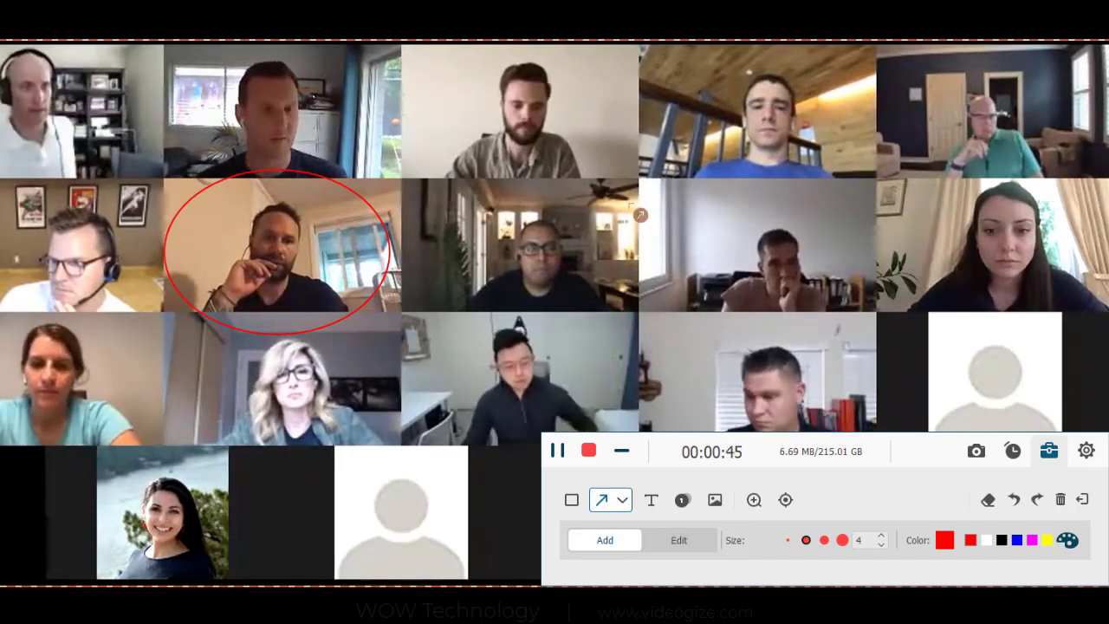
{"action": "left_click_drag", "start_coordinate": [866, 206], "coordinate": [949, 129]}
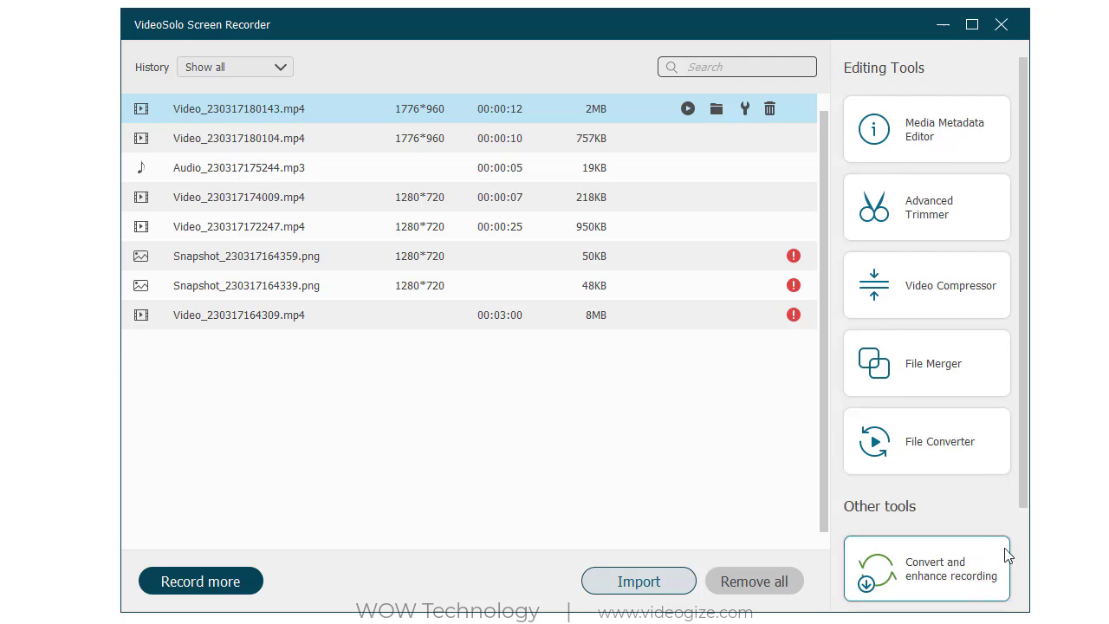
{"action": "scroll", "coordinate": [1004, 559], "scroll_direction": "down", "scroll_amount": 3}
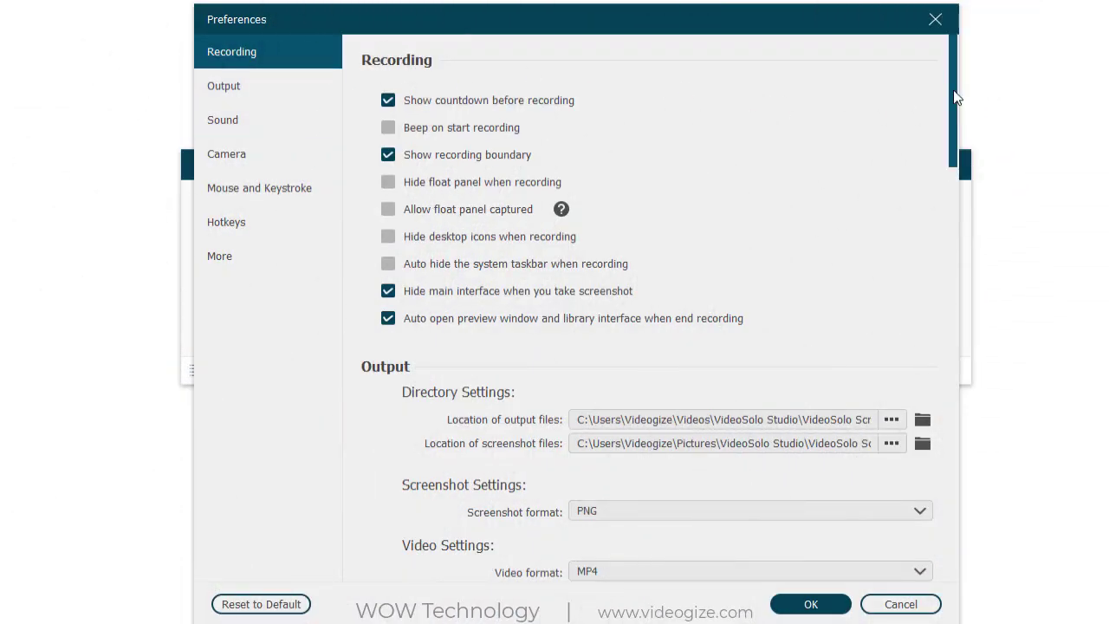
- Review the Output, Sound, Camera, Mouse and Keystroke, Hotkeys and More sections of the preferences
{"action": "left_click", "coordinate": [272, 85]}
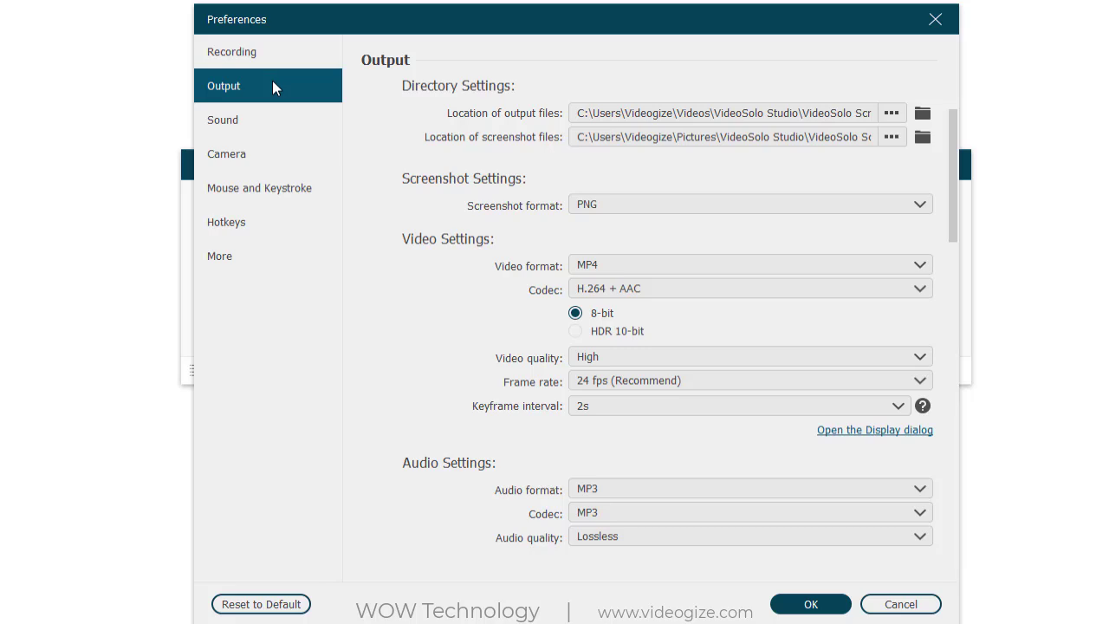
{"action": "left_click", "coordinate": [272, 128]}
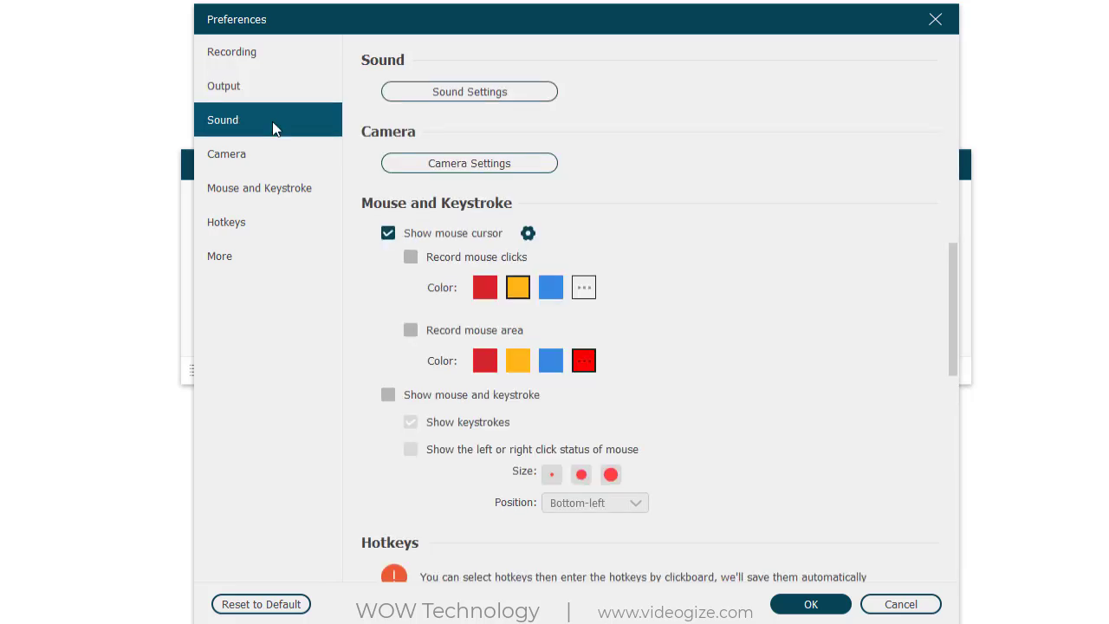
{"action": "left_click", "coordinate": [282, 168]}
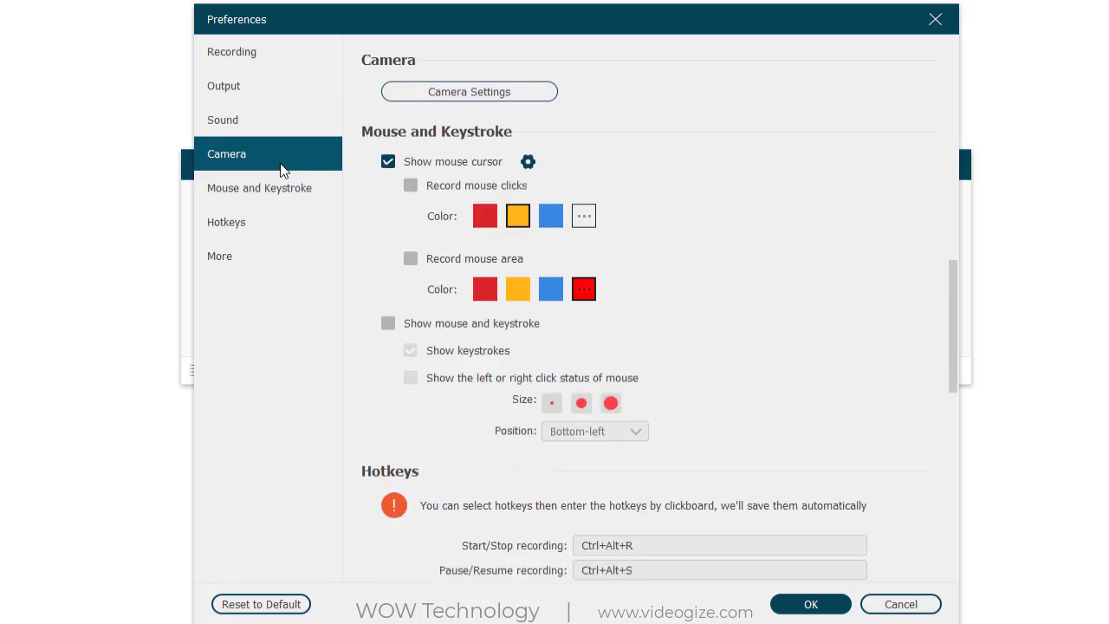
{"action": "left_click", "coordinate": [312, 199]}
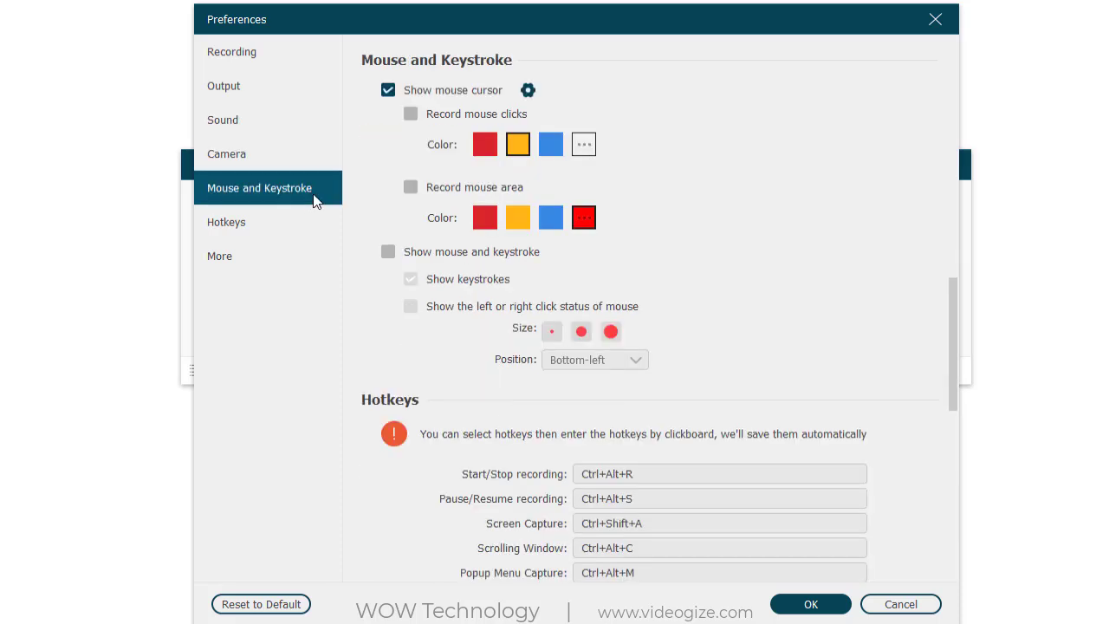
{"action": "left_click", "coordinate": [309, 232]}
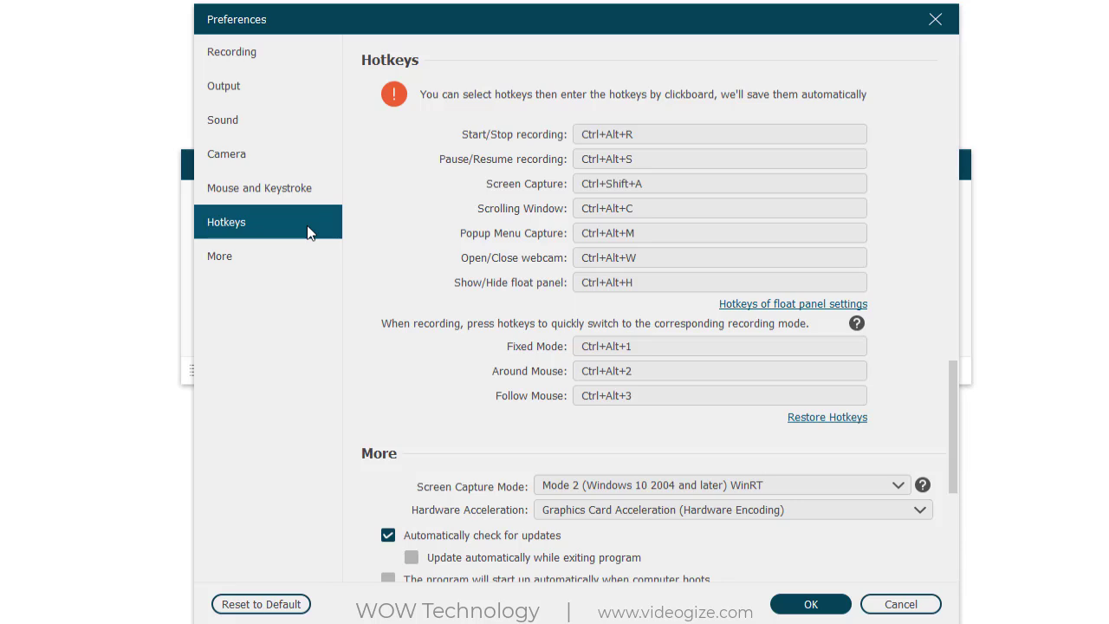
{"action": "left_click", "coordinate": [276, 254]}
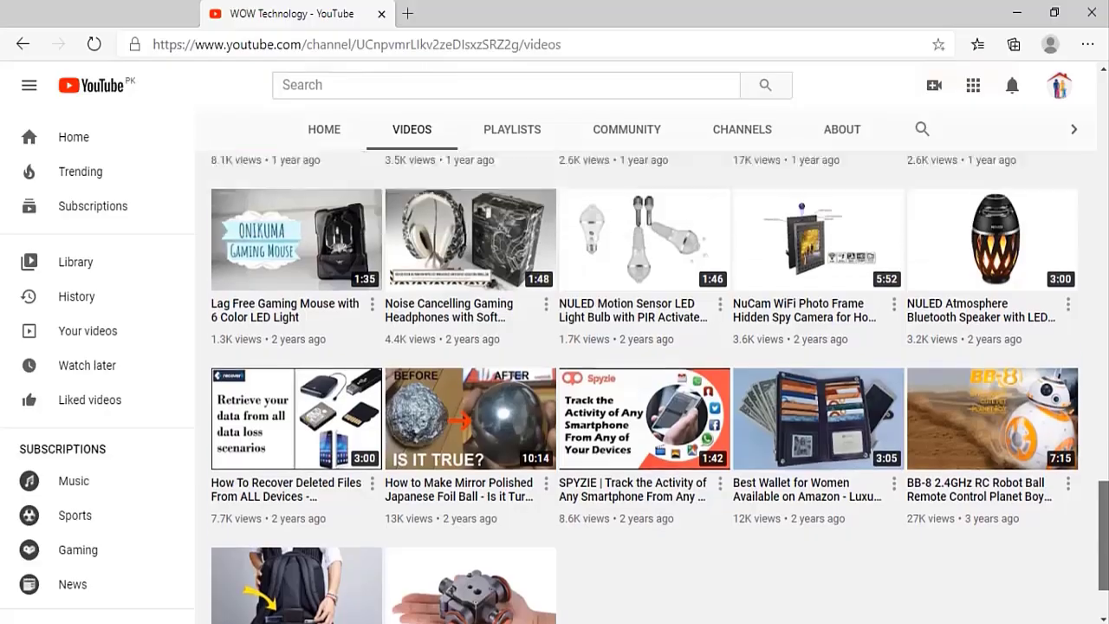
{"action": "scroll", "coordinate": [975, 342], "scroll_direction": "up", "scroll_amount": 20}
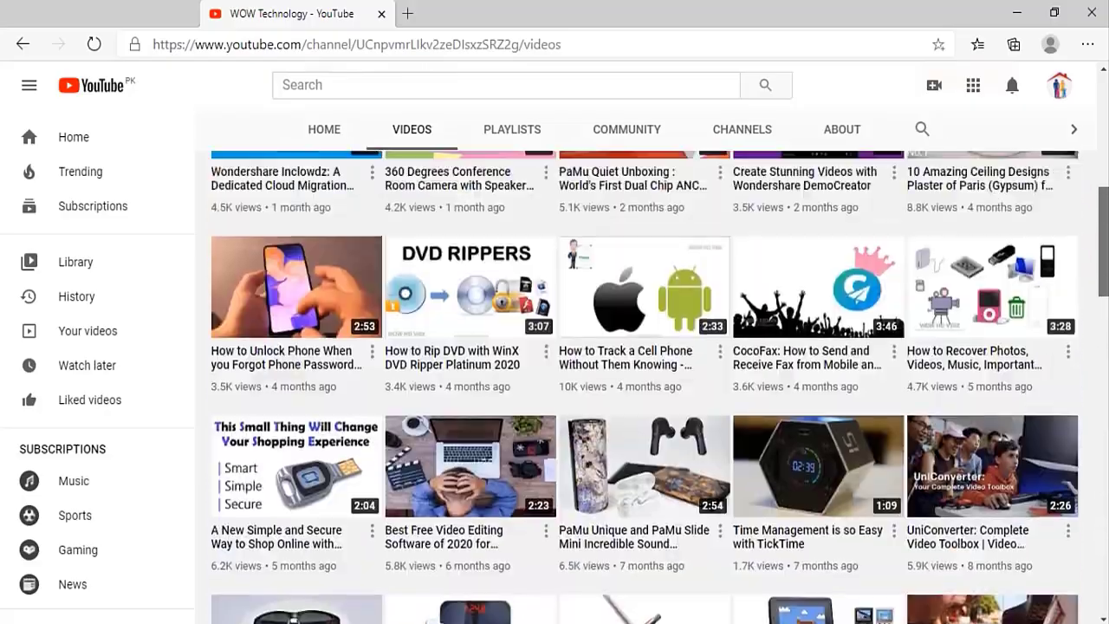